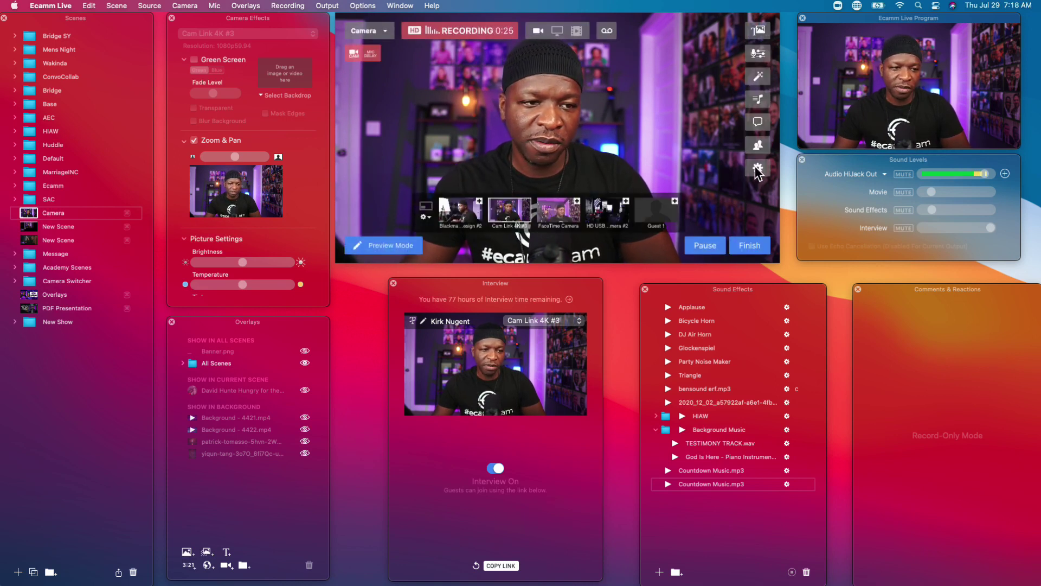
# Step: Open Preferences on the Interview tab and move the window to the screen centre
pyautogui.click(757, 167)
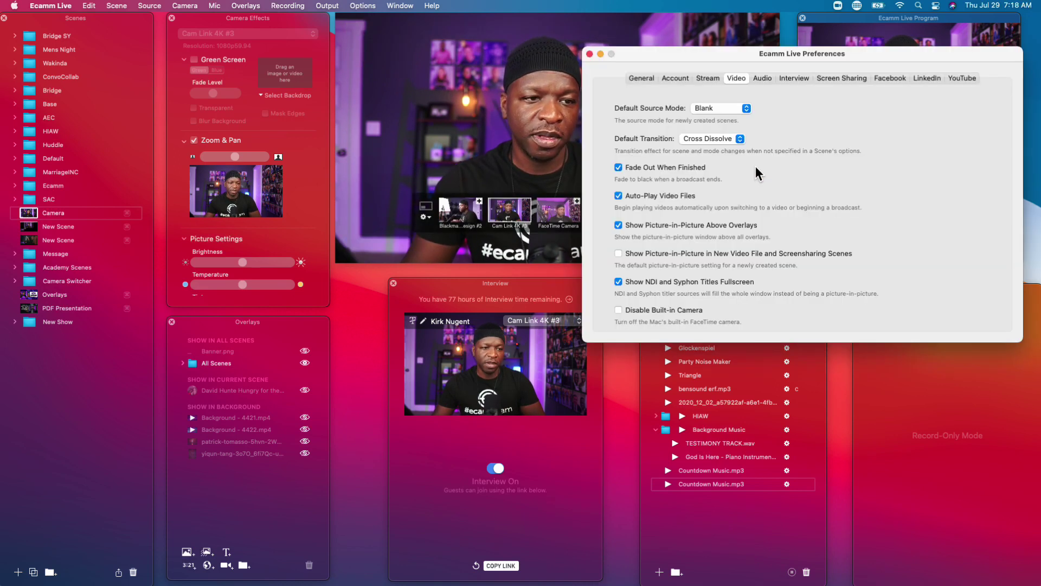
pyautogui.click(792, 78)
pyautogui.moveTo(714, 54); pyautogui.dragTo(473, 17)
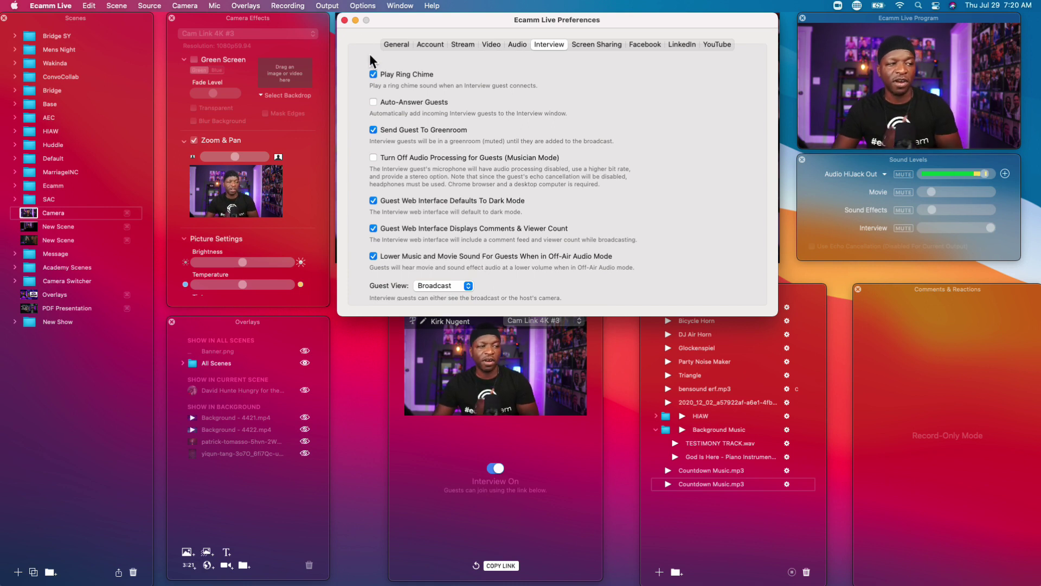
# Step: Close Preferences and shift the Interview window slightly up and to the left
pyautogui.click(345, 20)
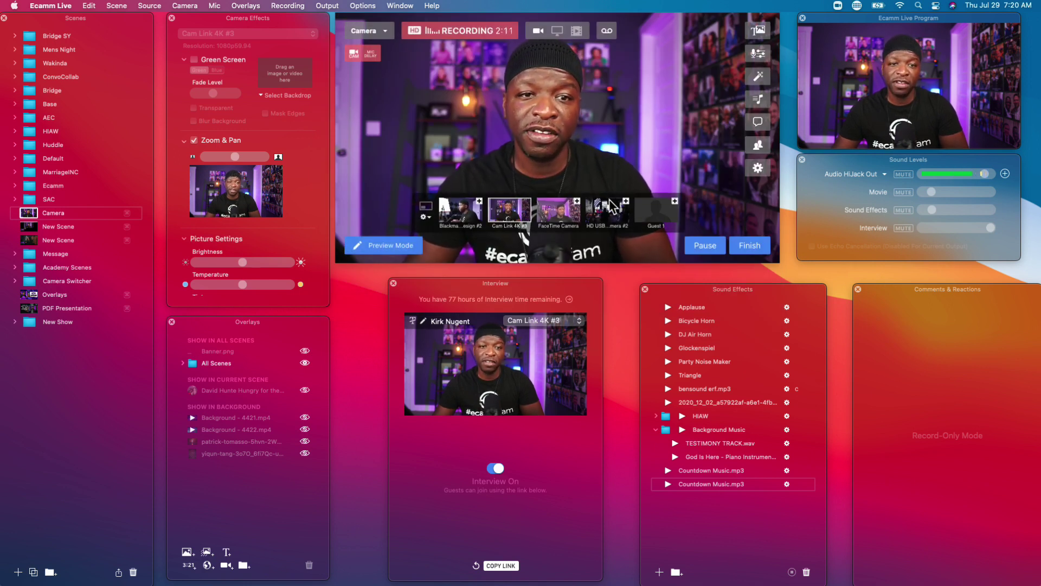
pyautogui.moveTo(571, 290)
pyautogui.mouseDown()
pyautogui.moveTo(621, 176)
pyautogui.moveTo(562, 300)
pyautogui.mouseUp()
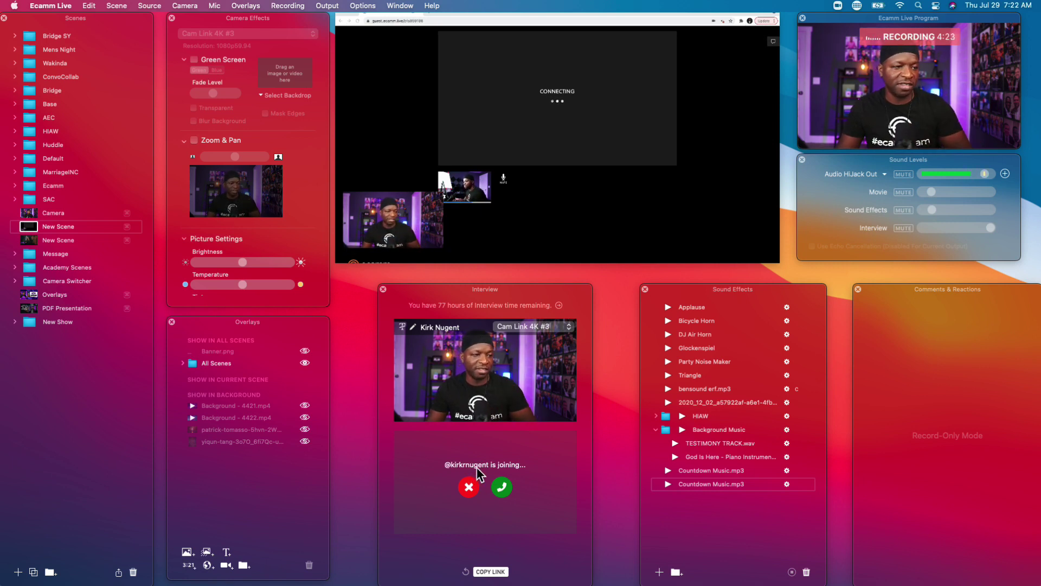
# Step: Select the Camera scene and accept the joining guest into the greenroom
pyautogui.click(27, 213)
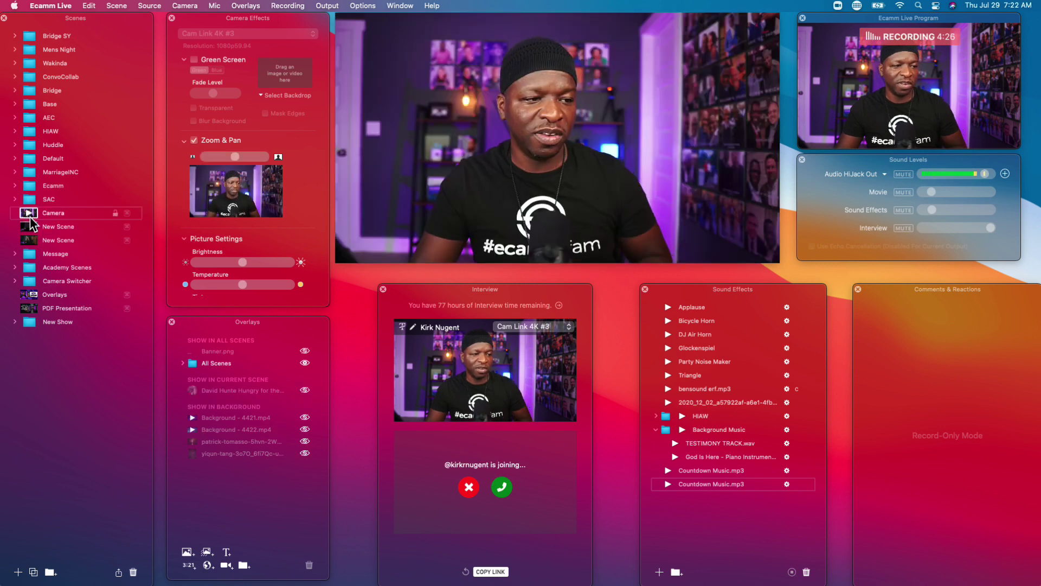
pyautogui.click(500, 485)
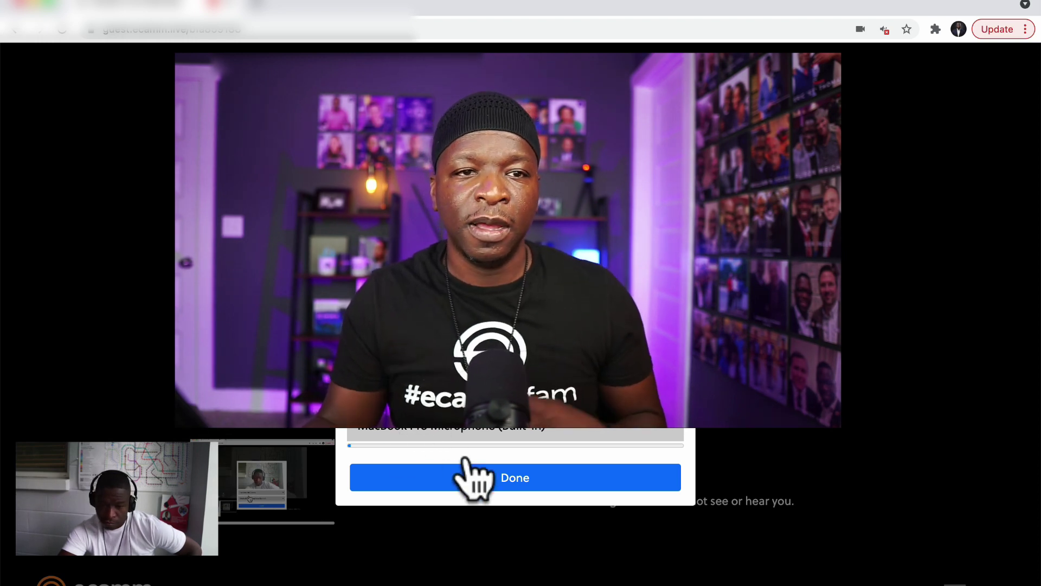
# Step: Confirm the guest's camera and microphone settings with Done on the guest web page
pyautogui.click(480, 478)
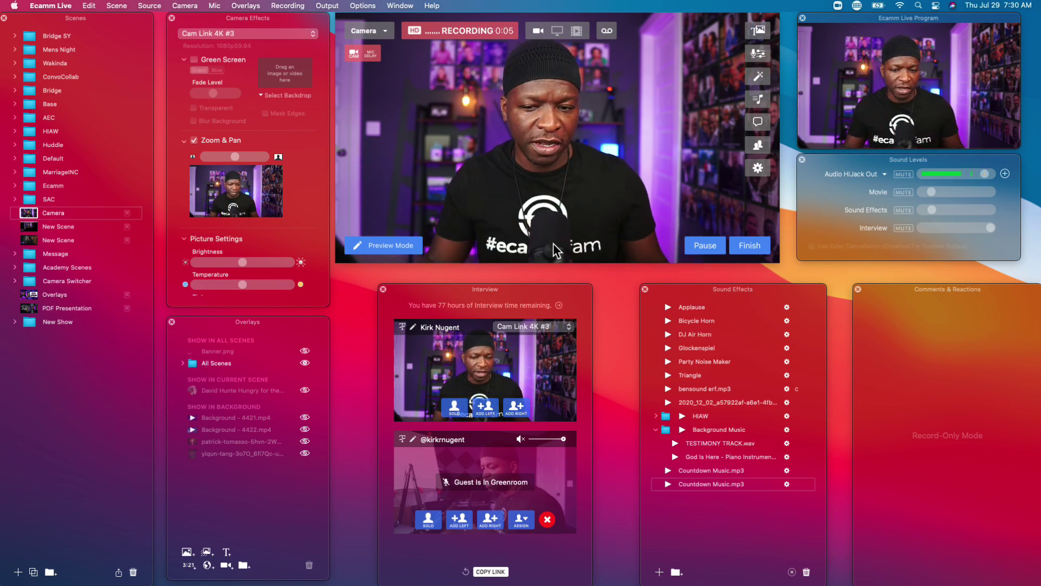
# Step: Assign the greenroom guest to Guest 1 from the Assign to Placeholder menu
pyautogui.click(523, 520)
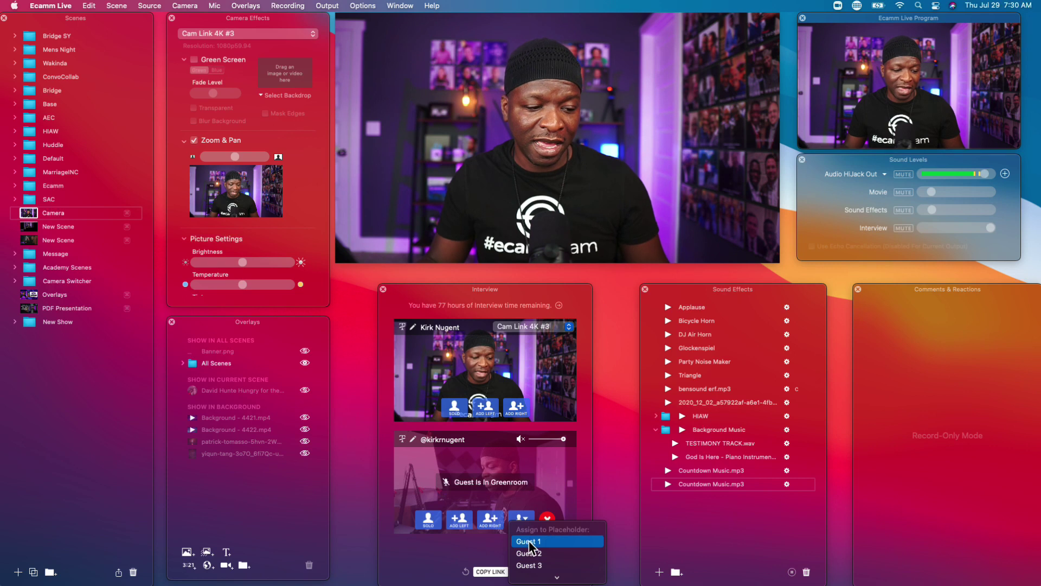
pyautogui.click(529, 540)
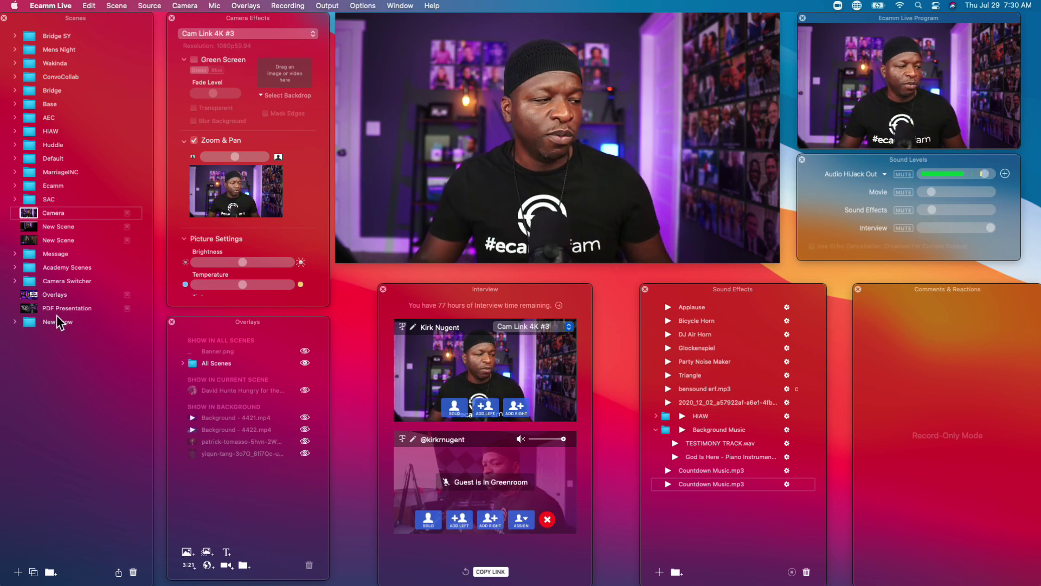
pyautogui.click(14, 322)
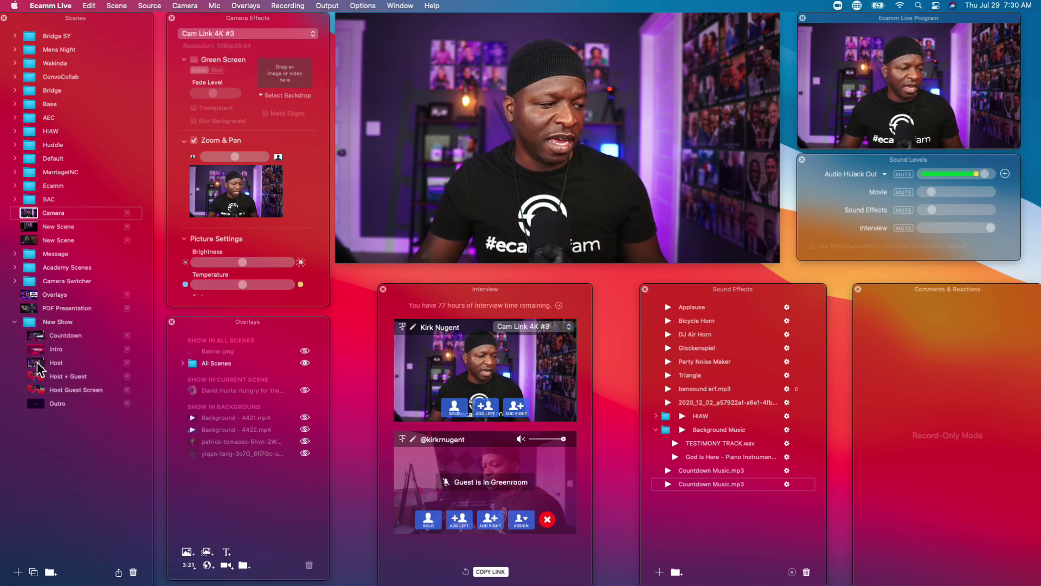
pyautogui.click(38, 377)
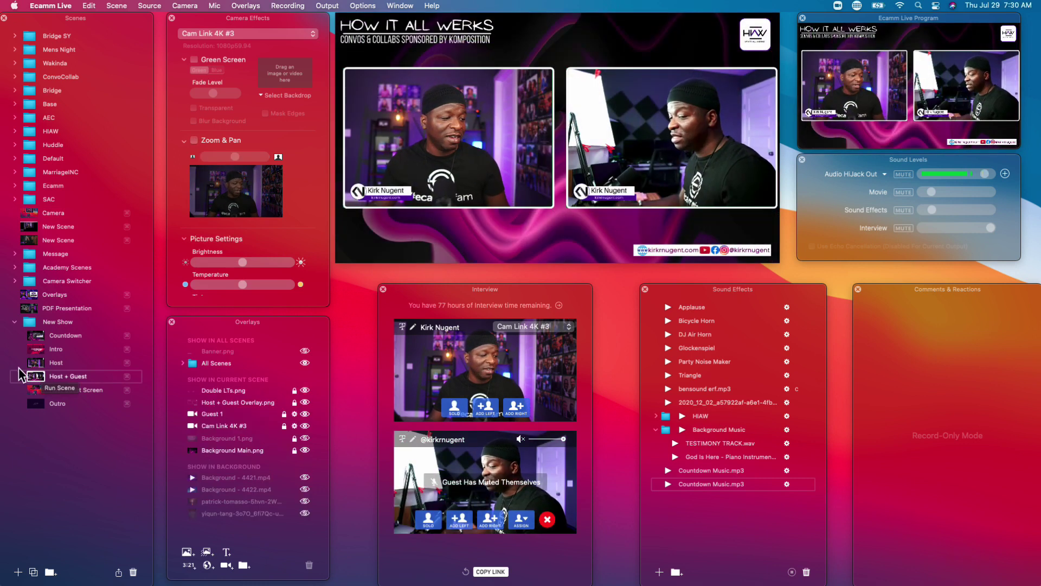
pyautogui.click(38, 390)
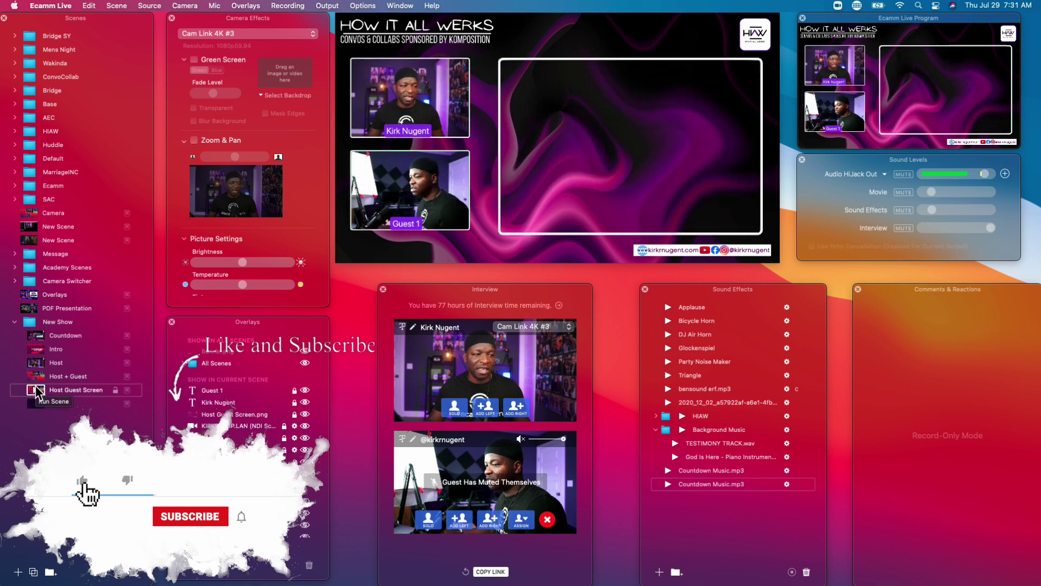
pyautogui.click(15, 321)
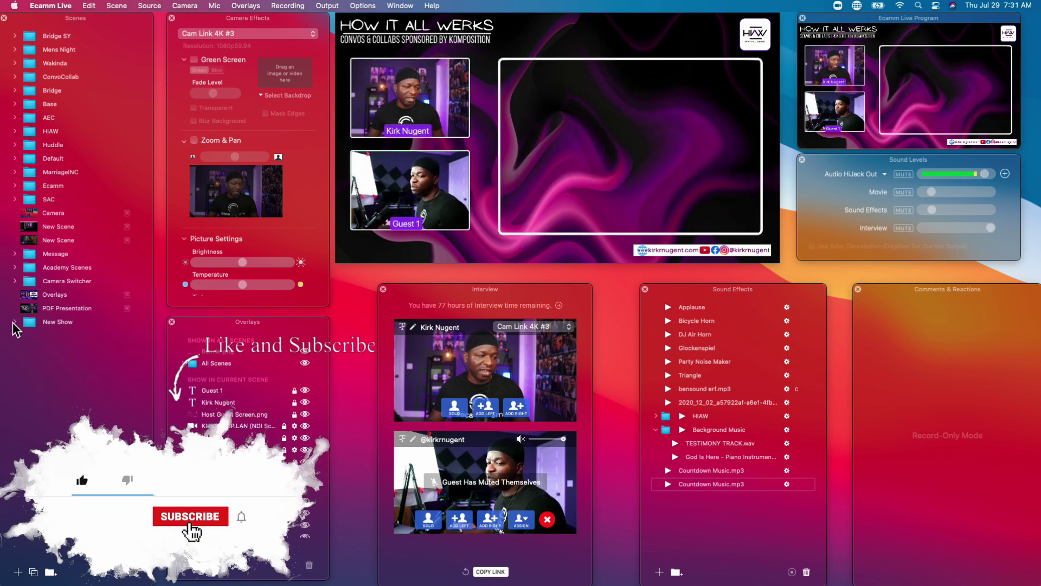
pyautogui.click(27, 215)
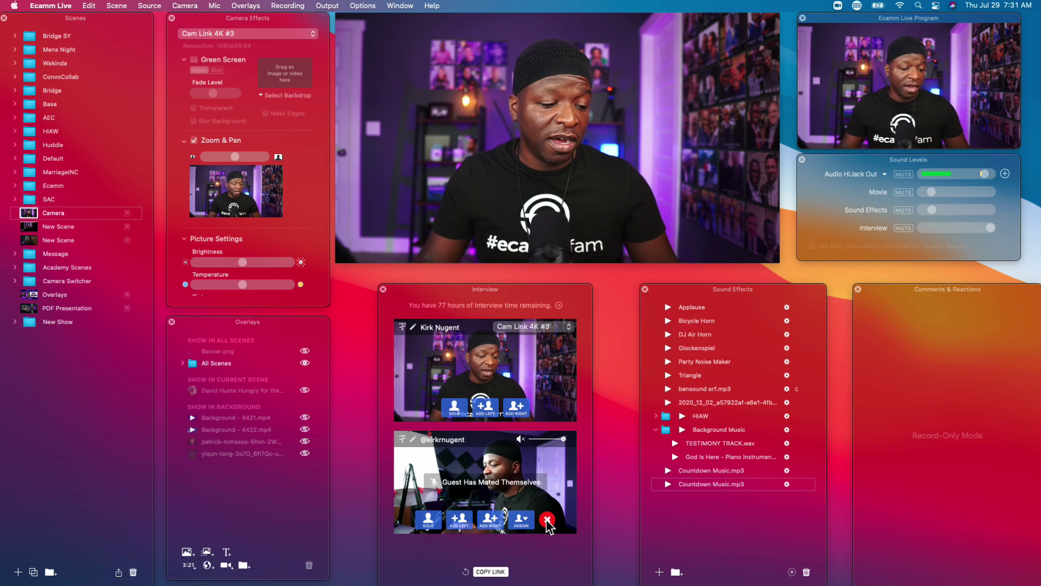
# Step: Mute the guest, try guest-right, swapped and guest-solo layouts, then return to the host's camera
pyautogui.click(521, 439)
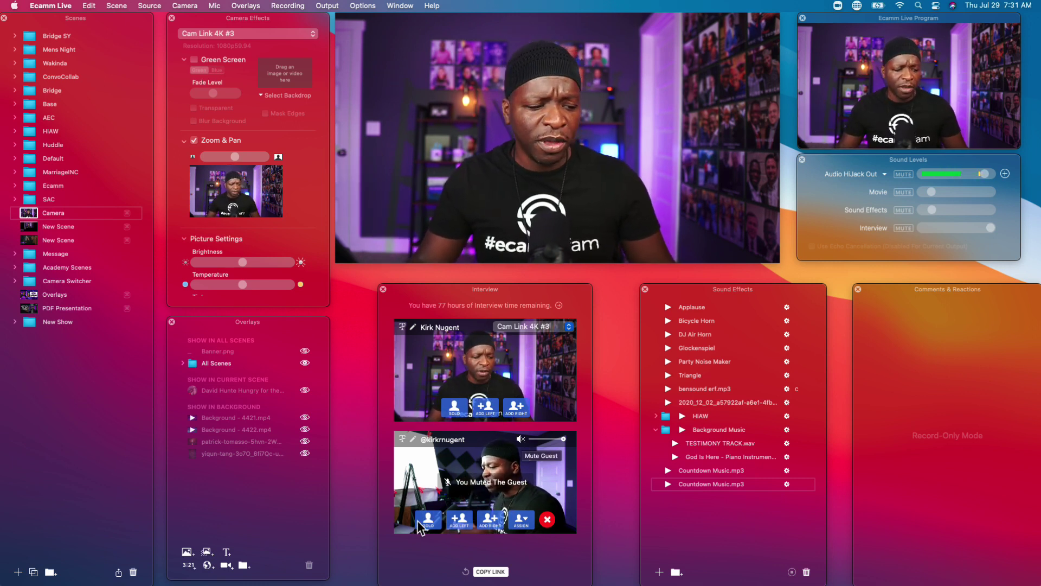
pyautogui.click(491, 521)
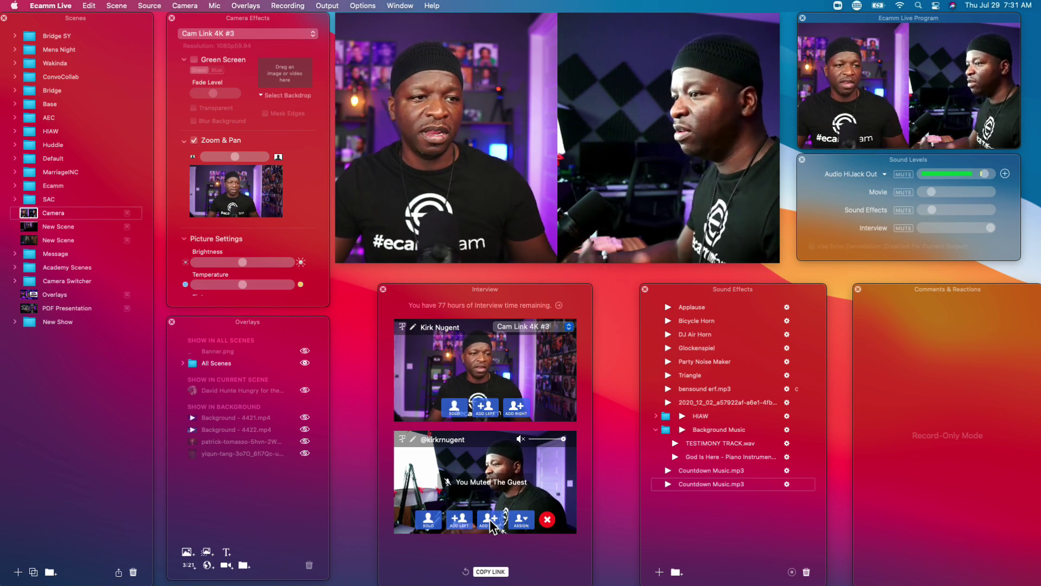
pyautogui.click(458, 521)
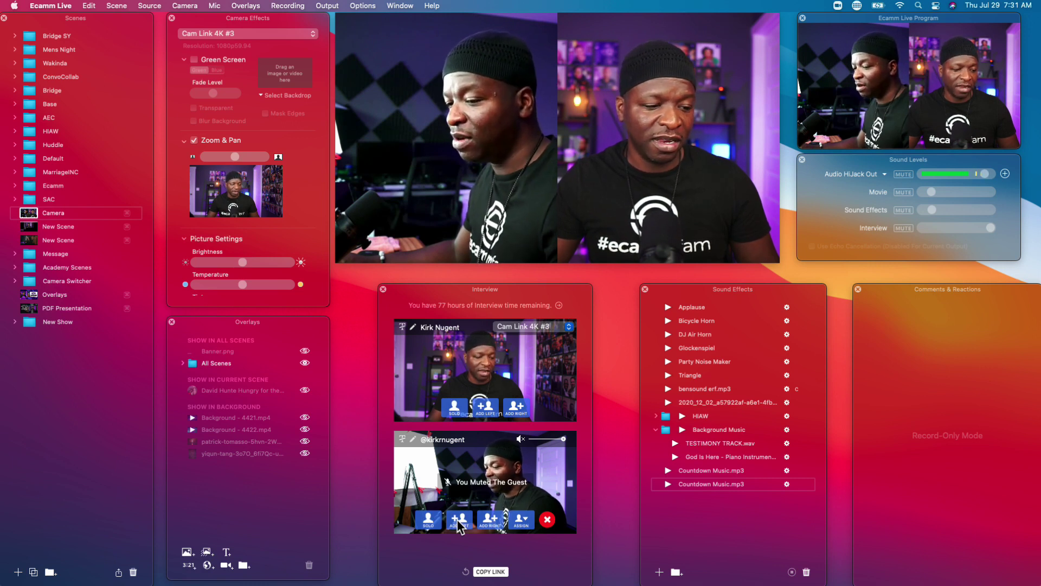
pyautogui.click(428, 522)
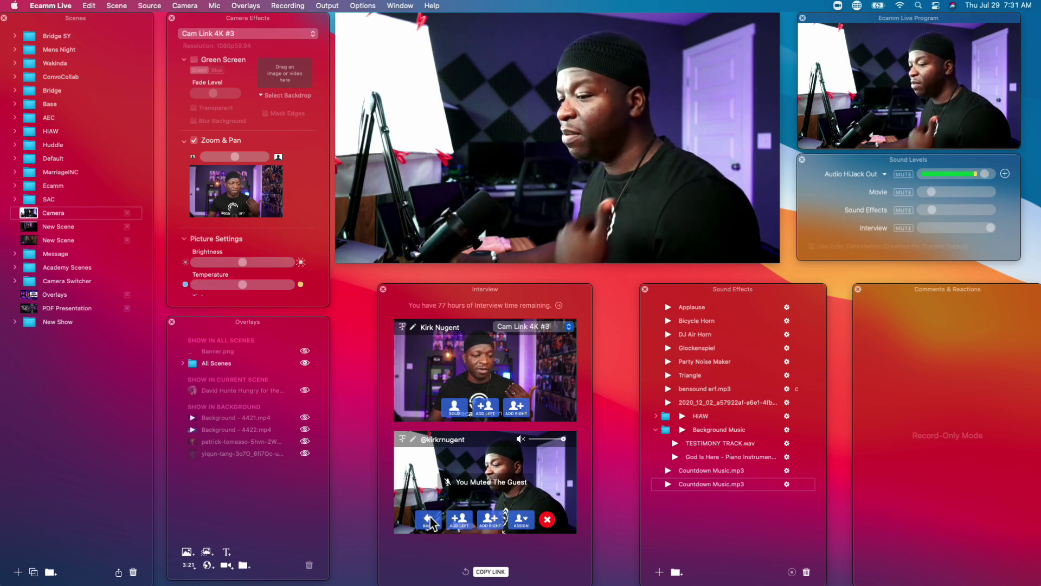
pyautogui.click(455, 408)
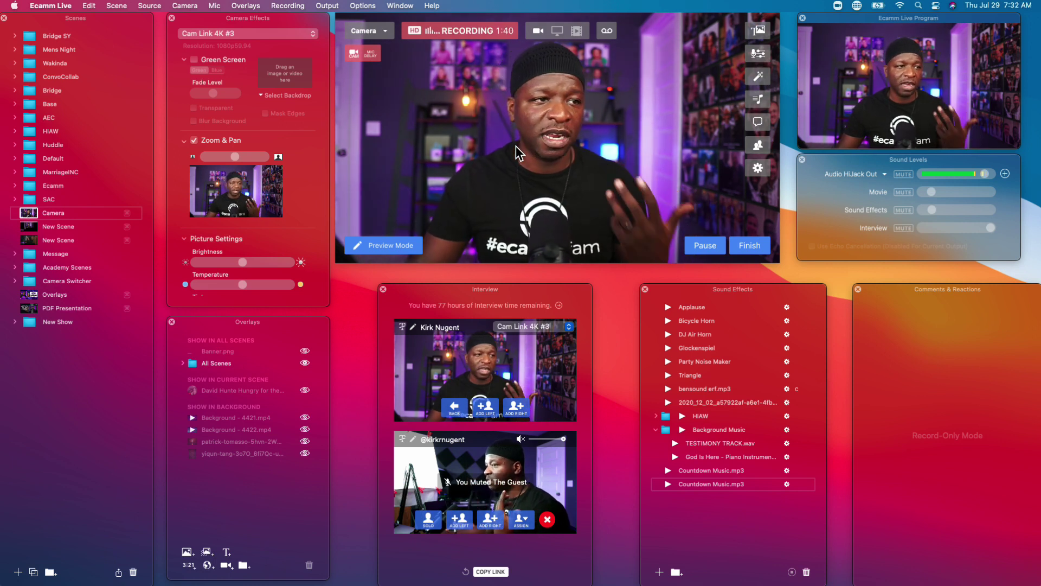
# Step: Add Guest 1 beside the host, then switch the layout to a picture-in-picture inset
pyautogui.moveTo(437, 228)
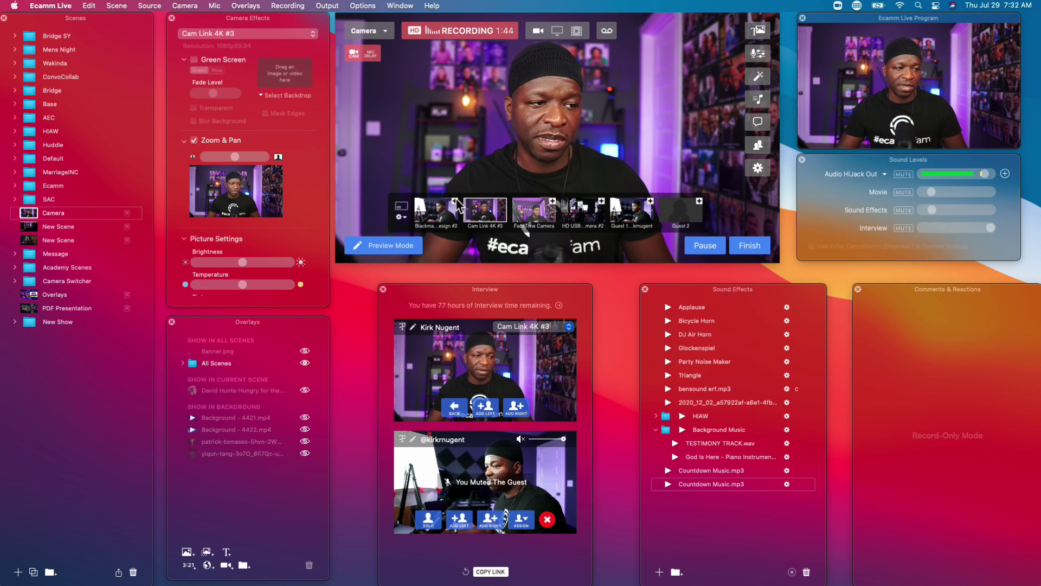
pyautogui.click(651, 202)
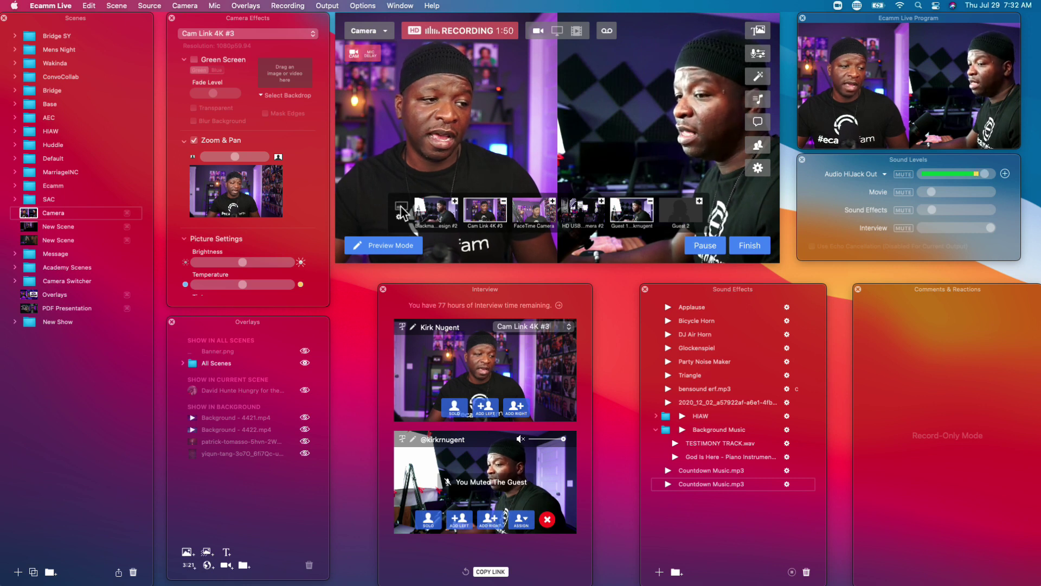
pyautogui.click(402, 207)
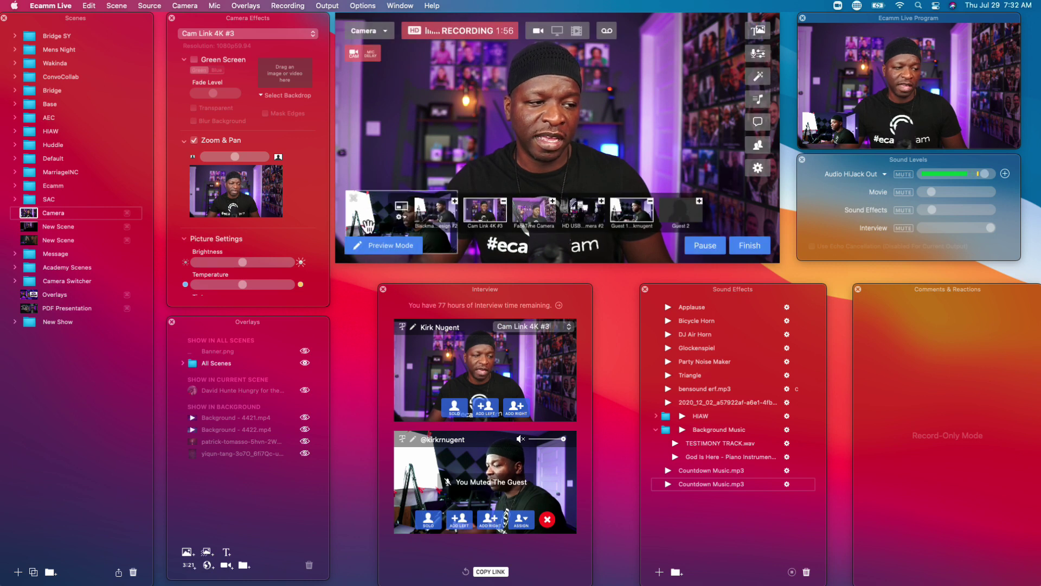
# Step: Raise the guest inset slightly and swap the main and inset cameras, then swap back
pyautogui.moveTo(367, 207); pyautogui.dragTo(358, 207)
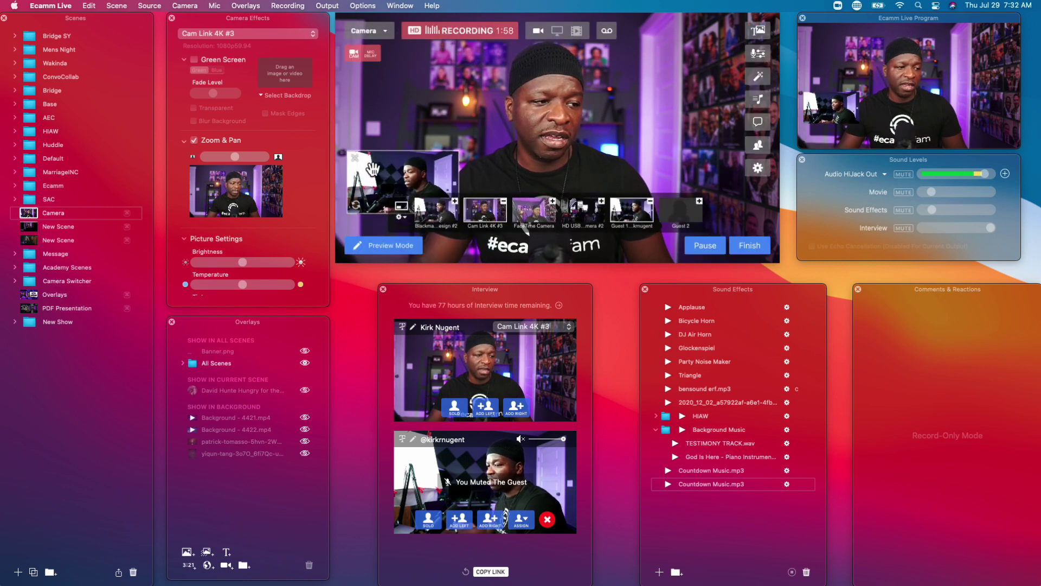
pyautogui.click(356, 205)
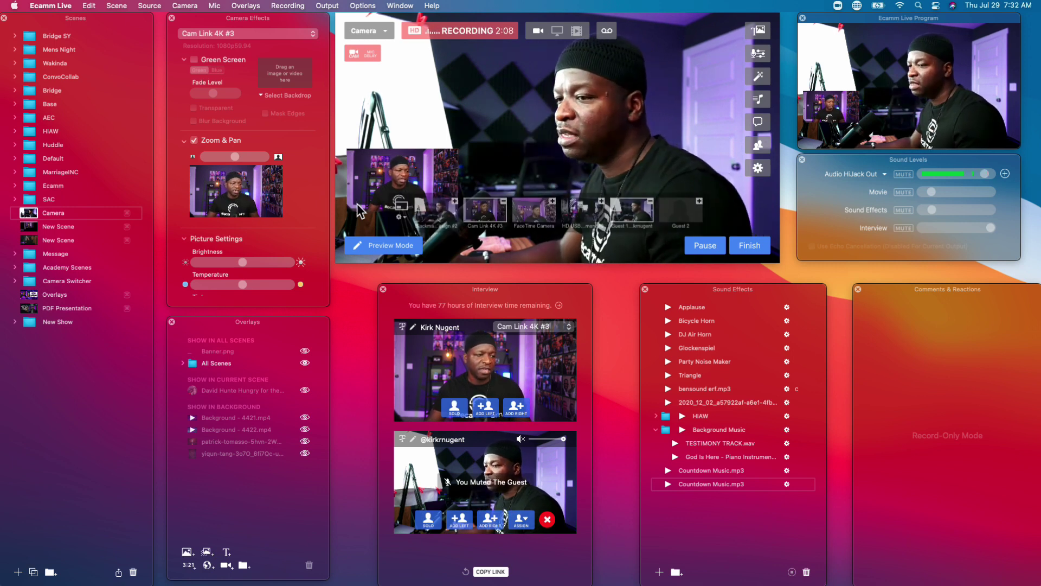
pyautogui.click(358, 206)
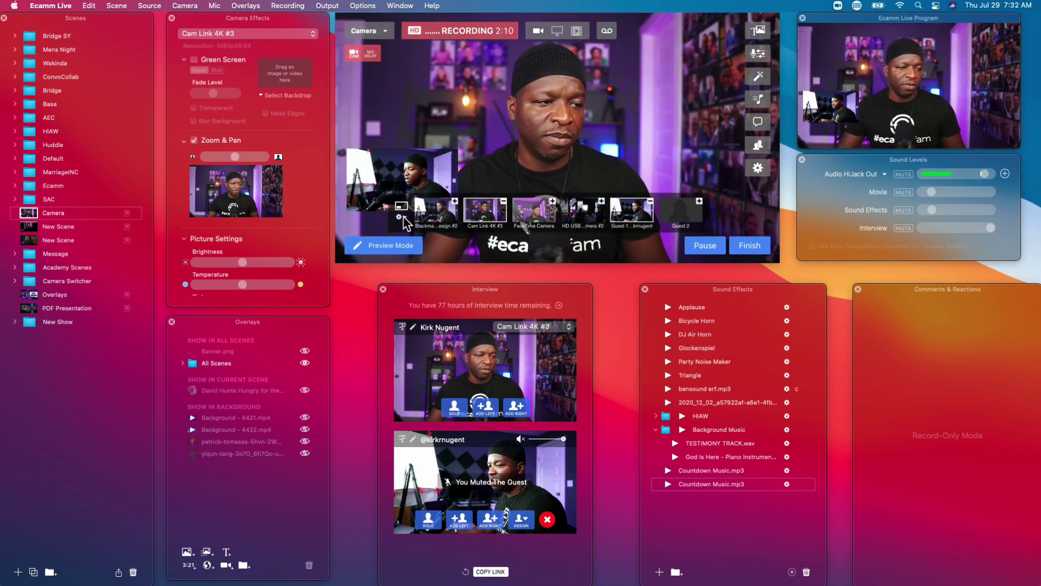
# Step: Switch the host-and-guest shot to a side-by-side split-screen layout
pyautogui.click(401, 207)
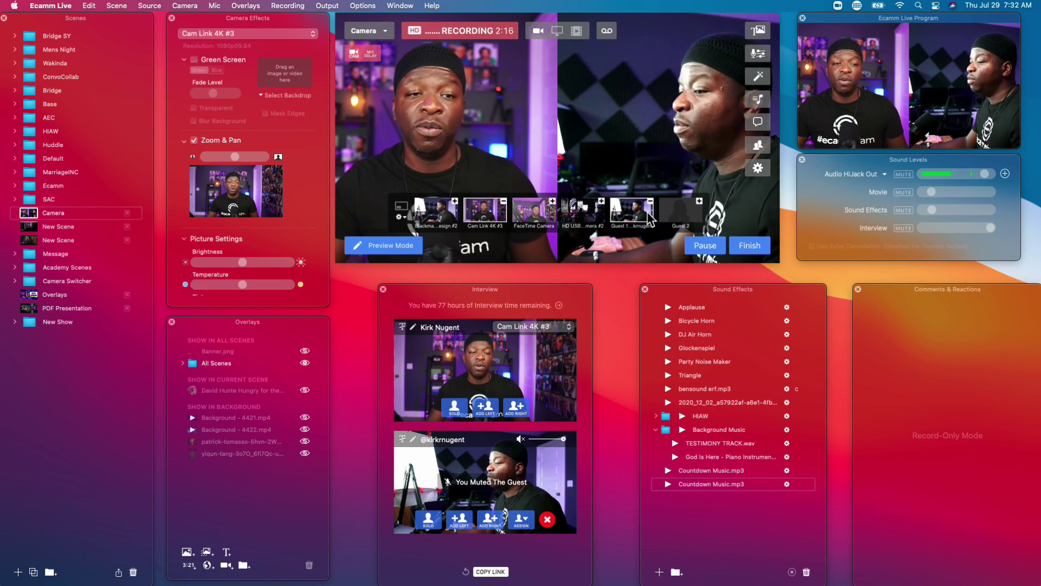
pyautogui.click(400, 216)
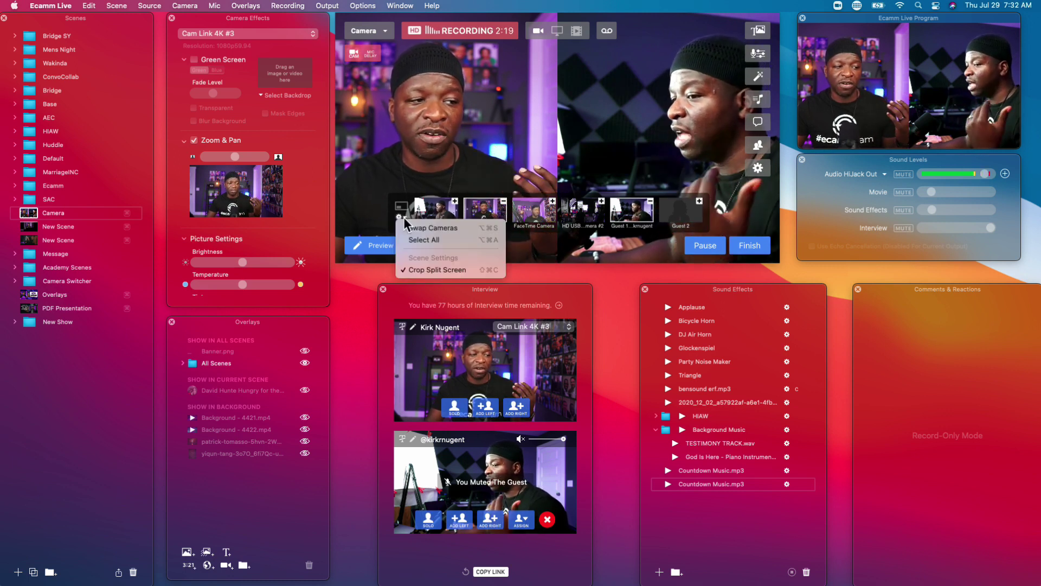
# Step: Uncheck Crop Split Screen for letterboxed halves, then remove the guest from the two-up layout
pyautogui.click(419, 268)
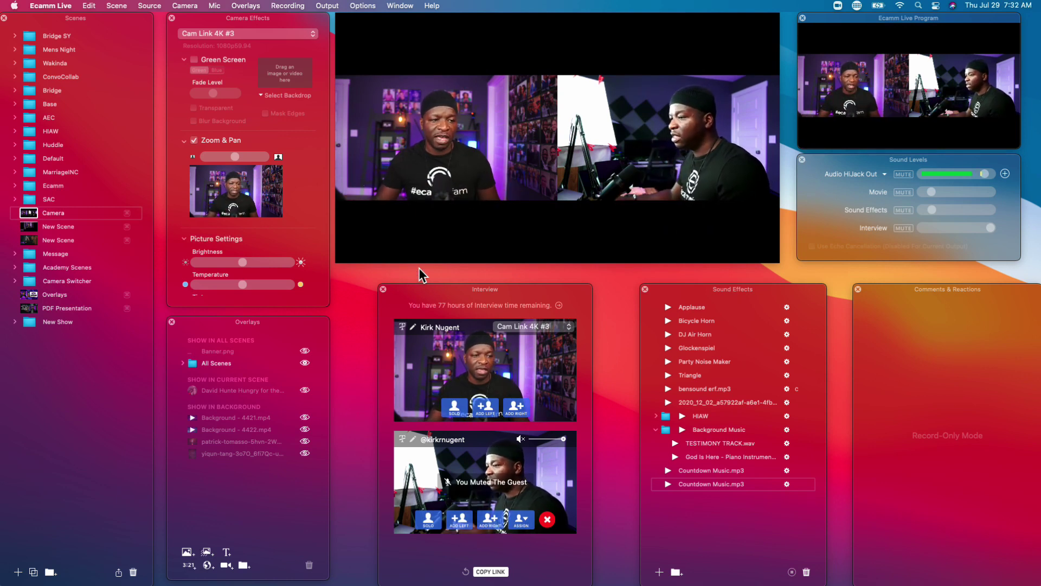
pyautogui.moveTo(568, 256)
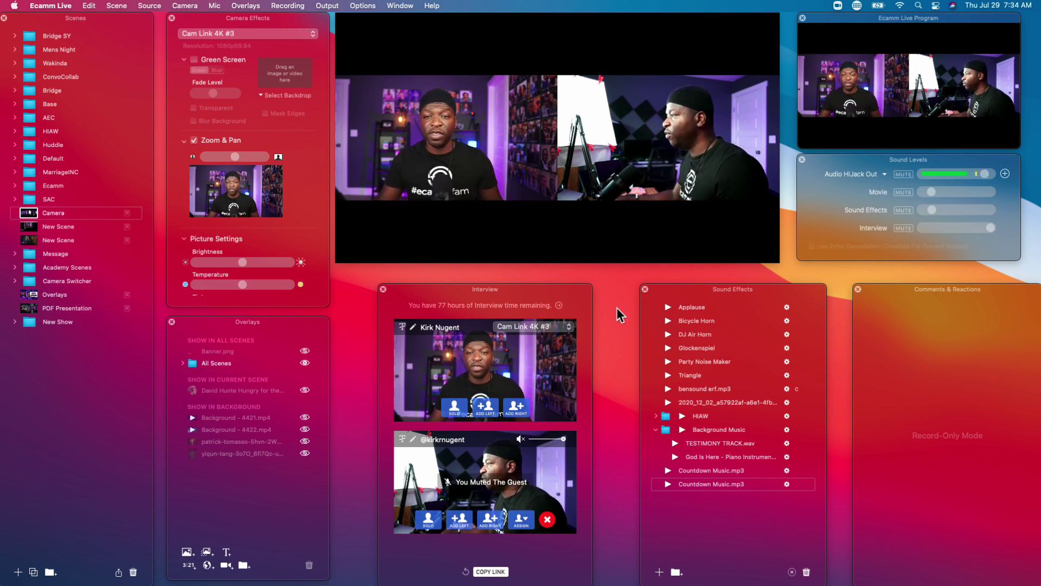
pyautogui.moveTo(570, 130)
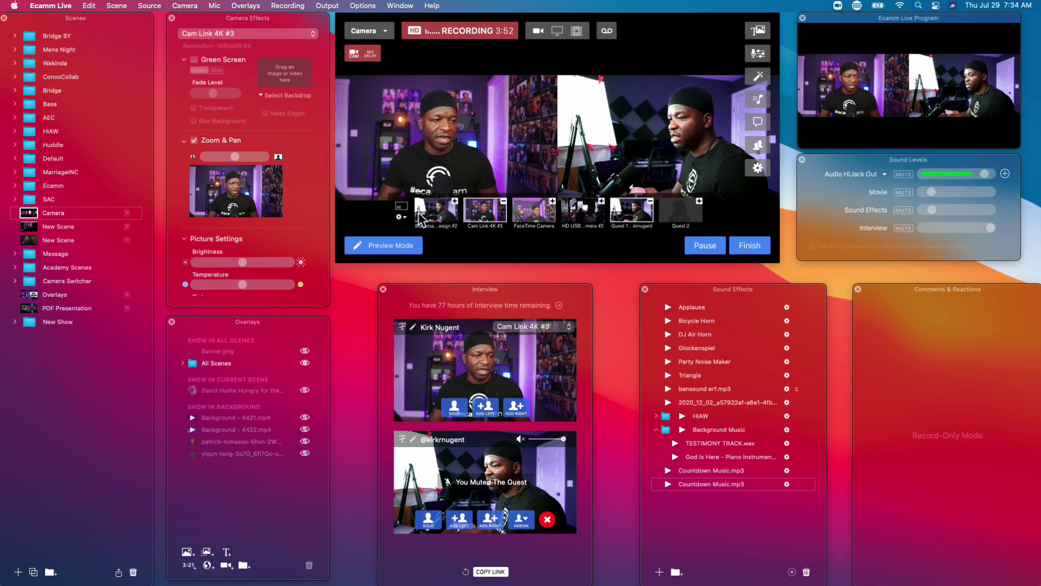
pyautogui.click(650, 201)
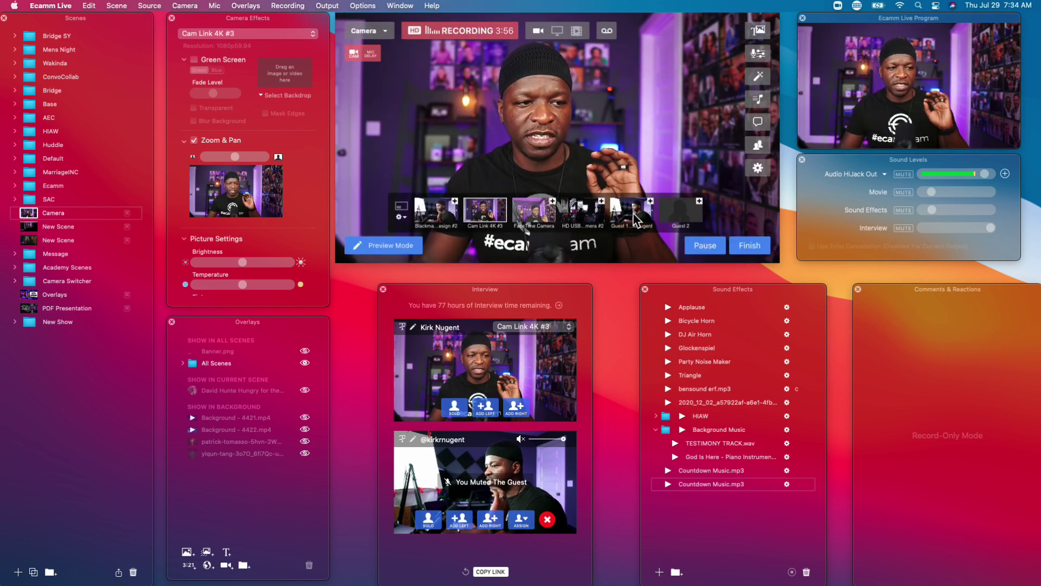
# Step: Show the Guest 1 feed solo and choose Guest 1 as the Camera Effects source
pyautogui.click(635, 217)
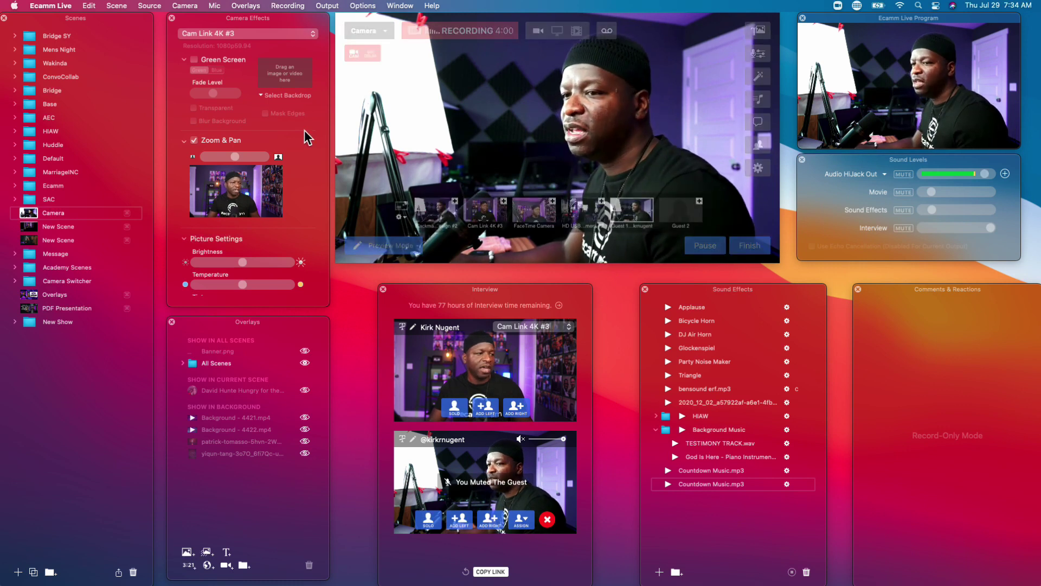
pyautogui.click(257, 33)
pyautogui.click(259, 47)
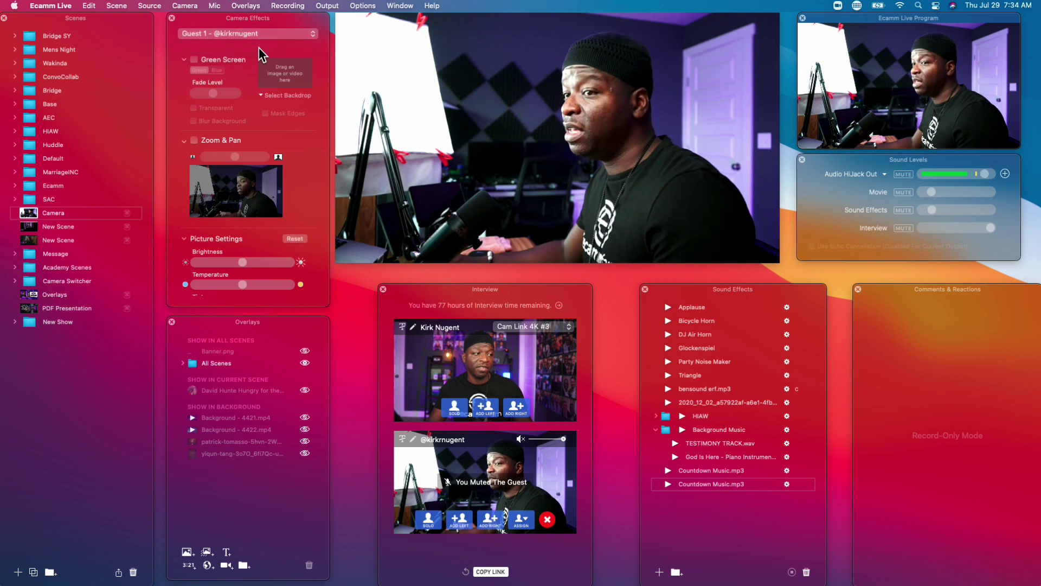
pyautogui.scroll(-5, 230, 120)
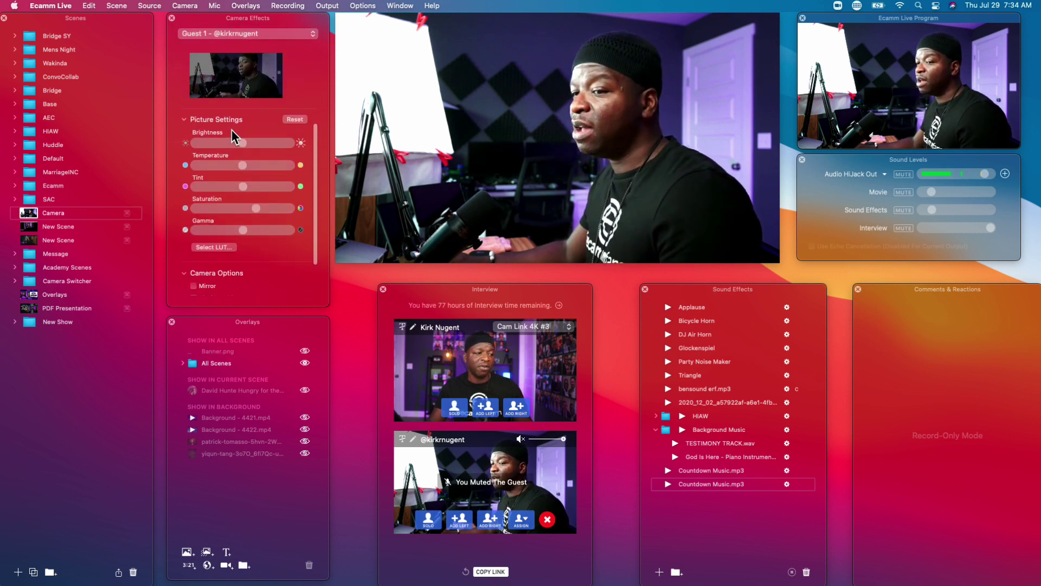
pyautogui.scroll(2, 232, 134)
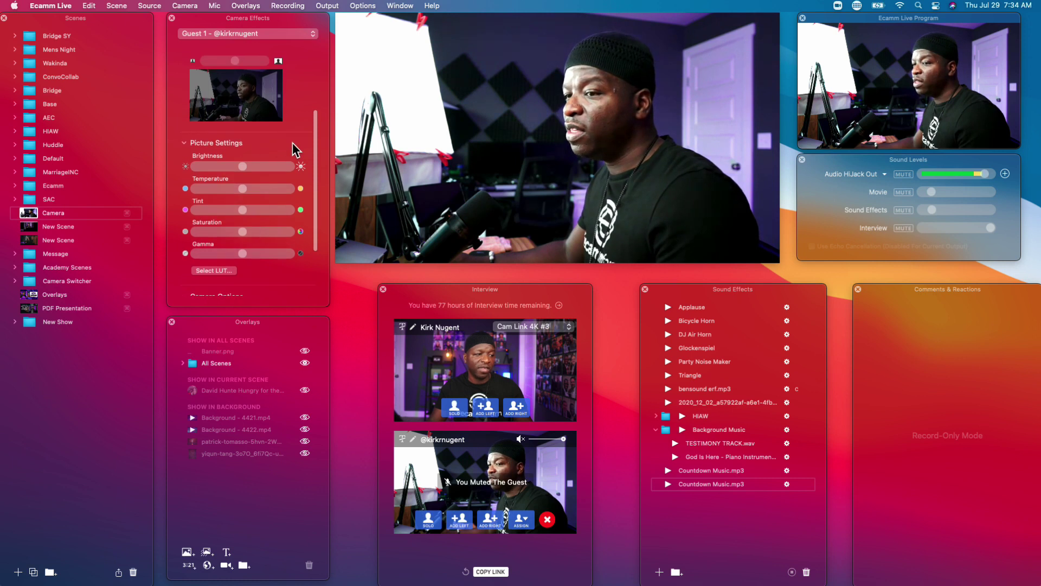
pyautogui.scroll(5, 281, 160)
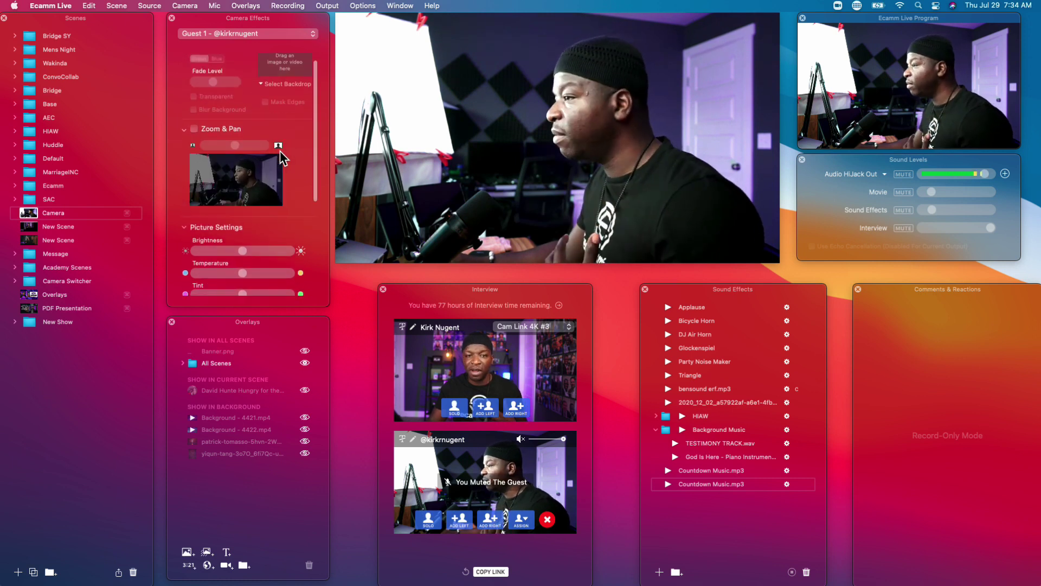
pyautogui.scroll(1, 284, 148)
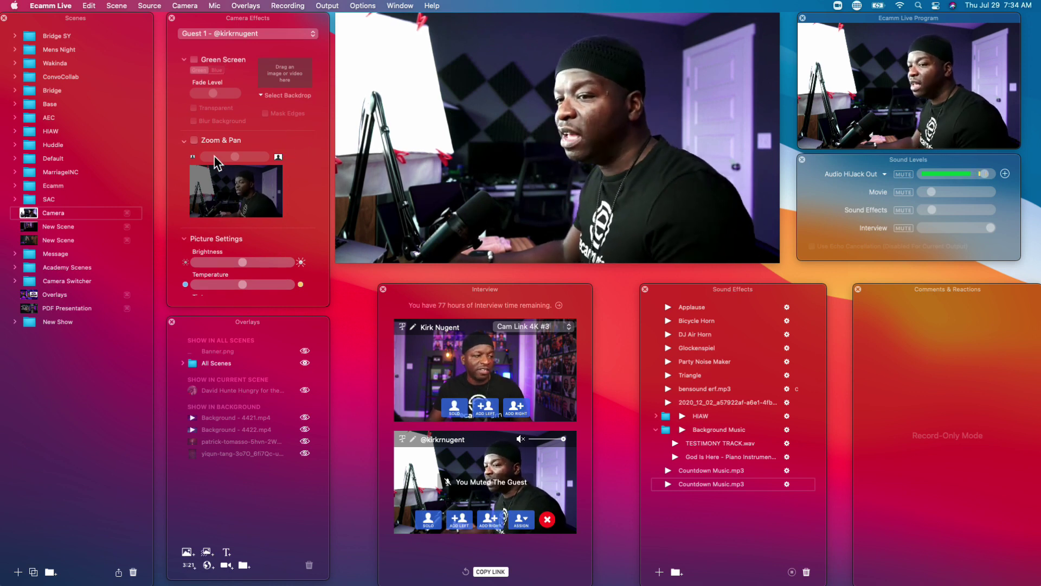
# Step: Enable Zoom & Pan on the Guest 1 camera, then toggle Mirror on and back off
pyautogui.click(216, 141)
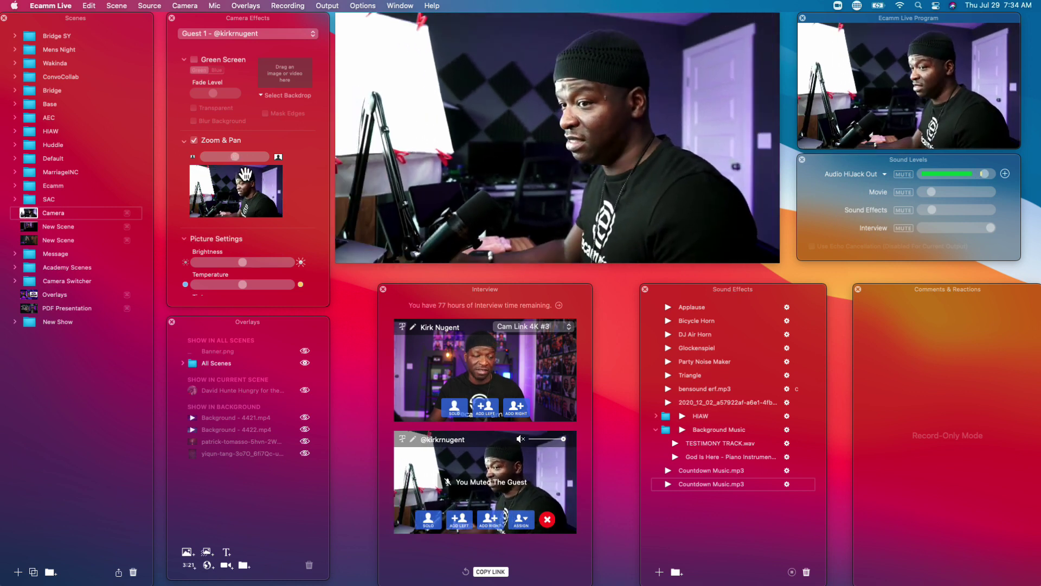
pyautogui.scroll(-5, 245, 173)
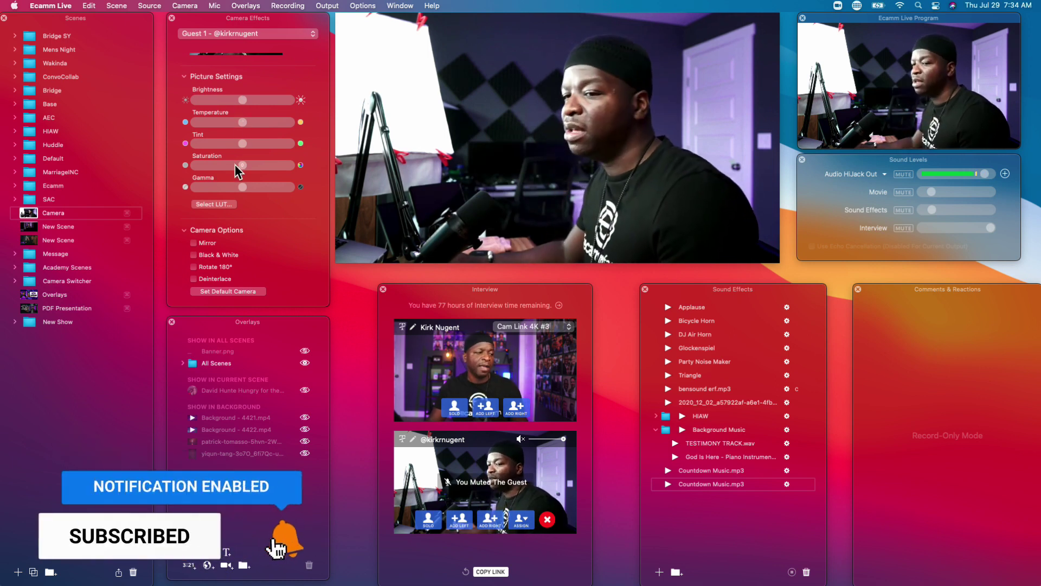
pyautogui.click(209, 244)
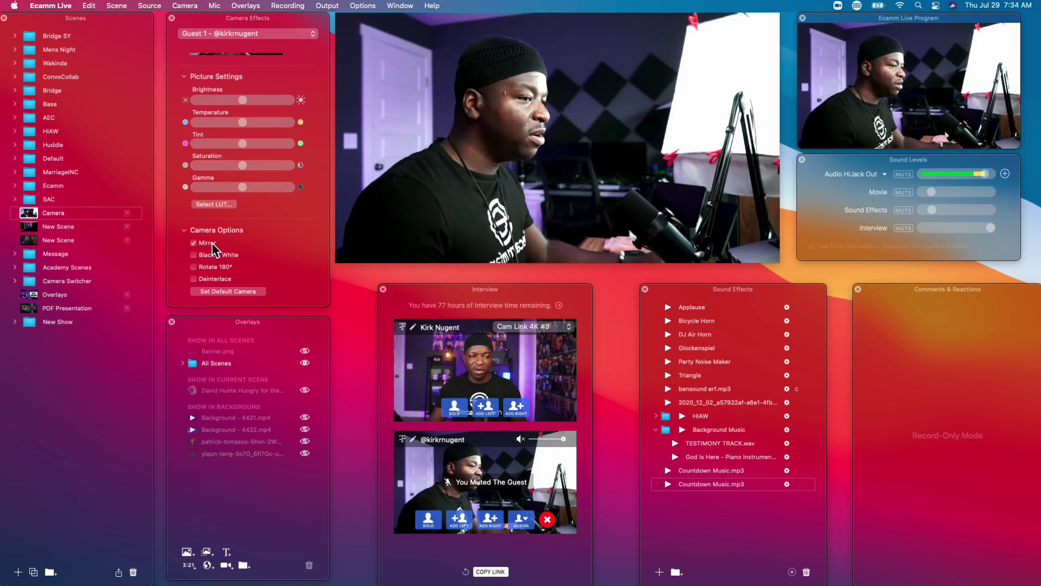
pyautogui.click(212, 244)
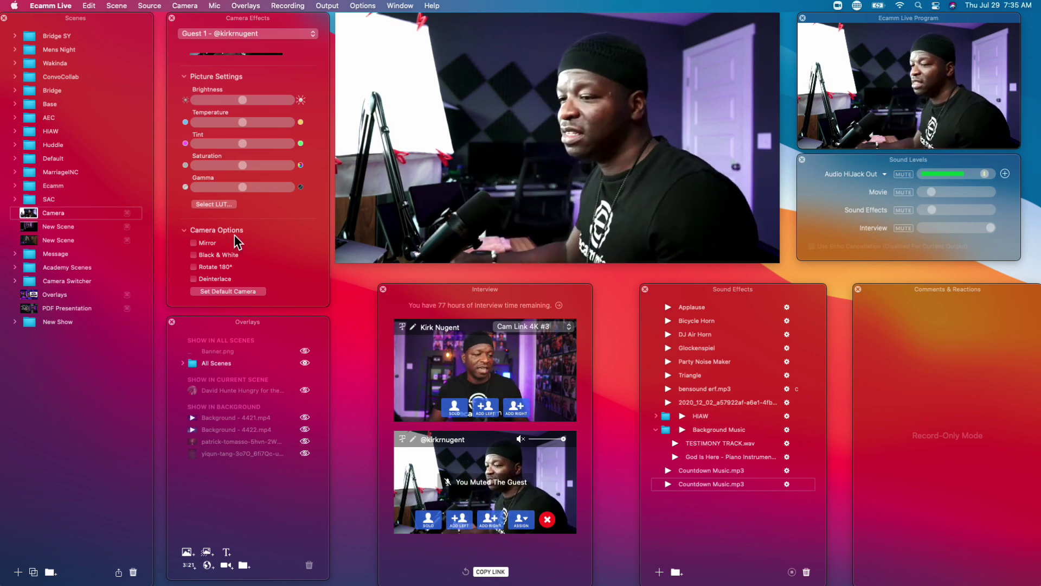
pyautogui.scroll(5, 247, 122)
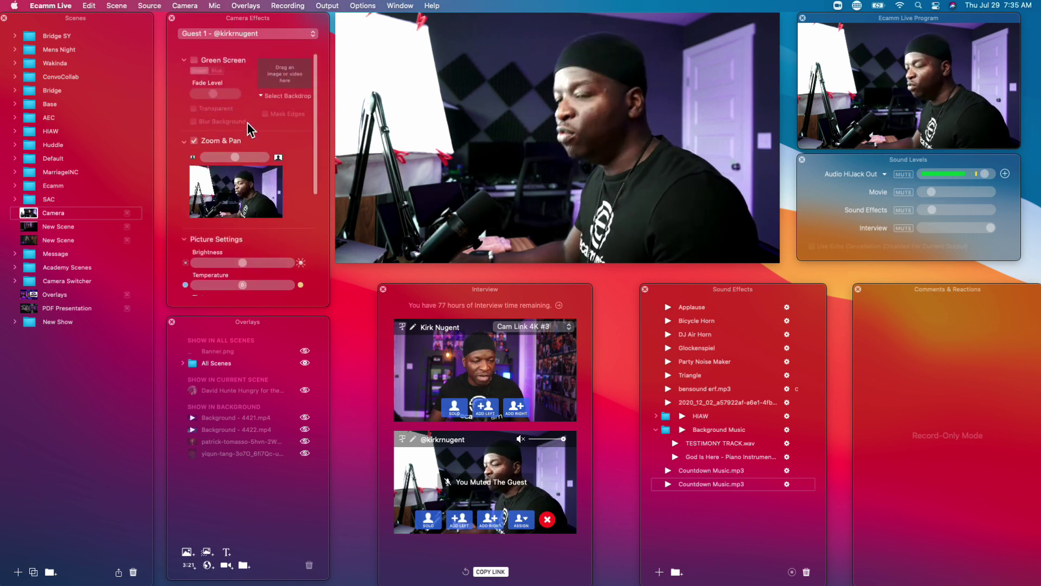